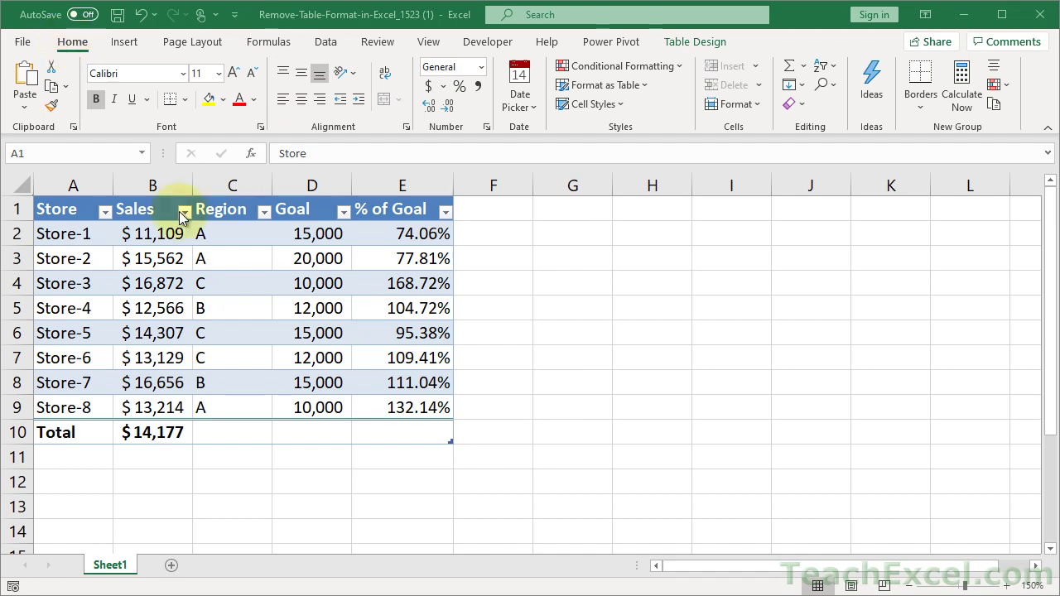
Inspect the Goal column's filter list and E3's % of Goal formula without changing anything.
{"action": "left_click", "coordinate": [246, 274]}
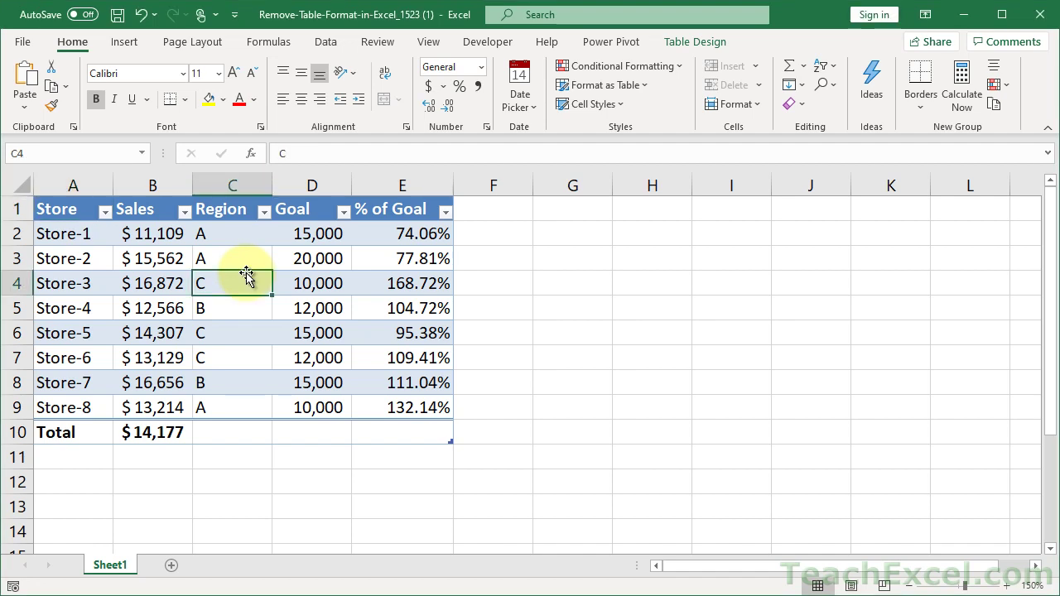
{"action": "left_click", "coordinate": [122, 46]}
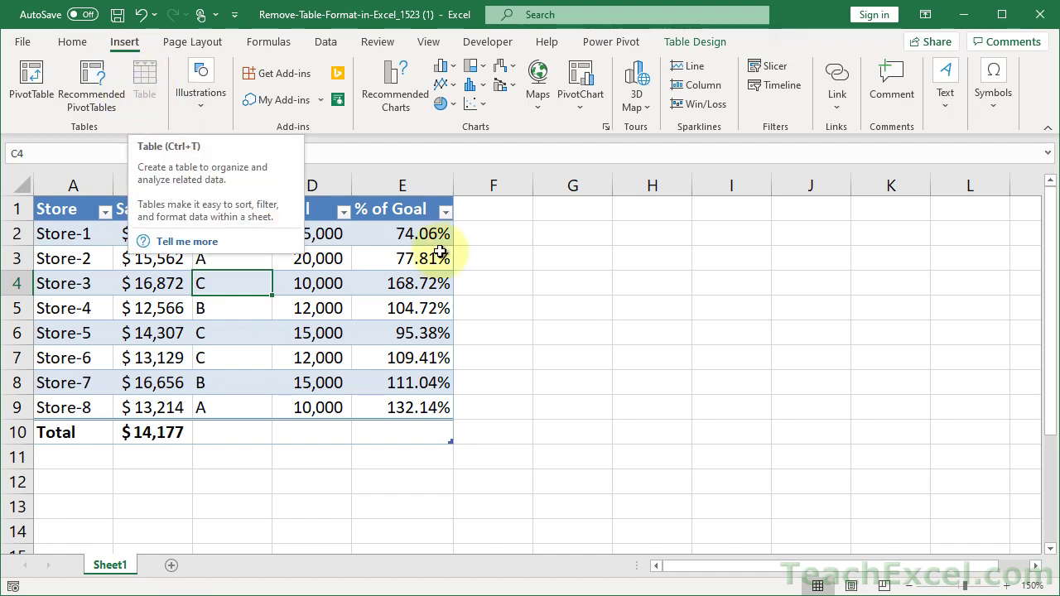
{"action": "left_click", "coordinate": [343, 213]}
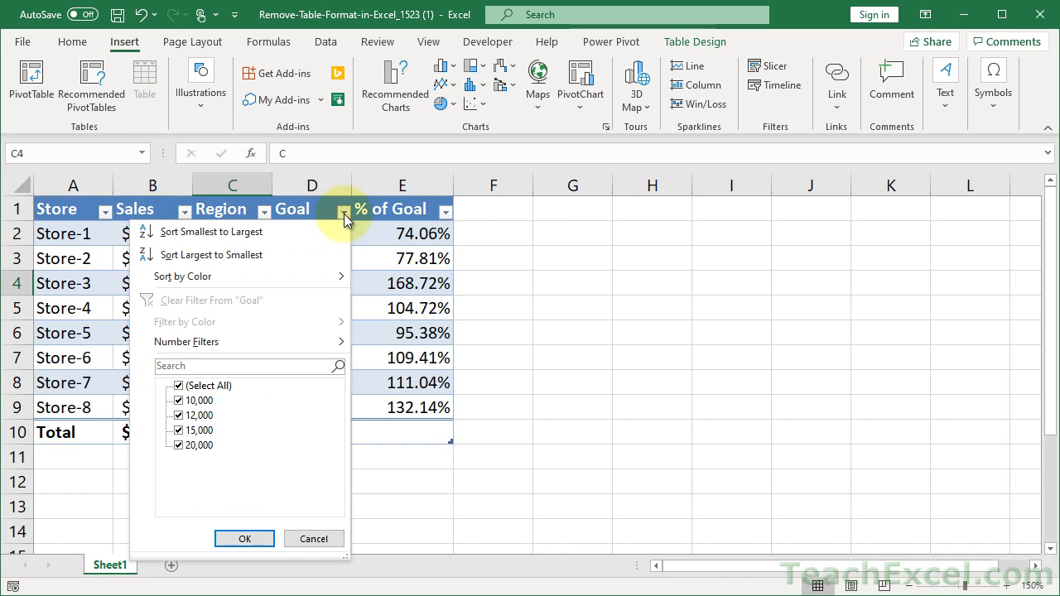
{"action": "left_click", "coordinate": [383, 257]}
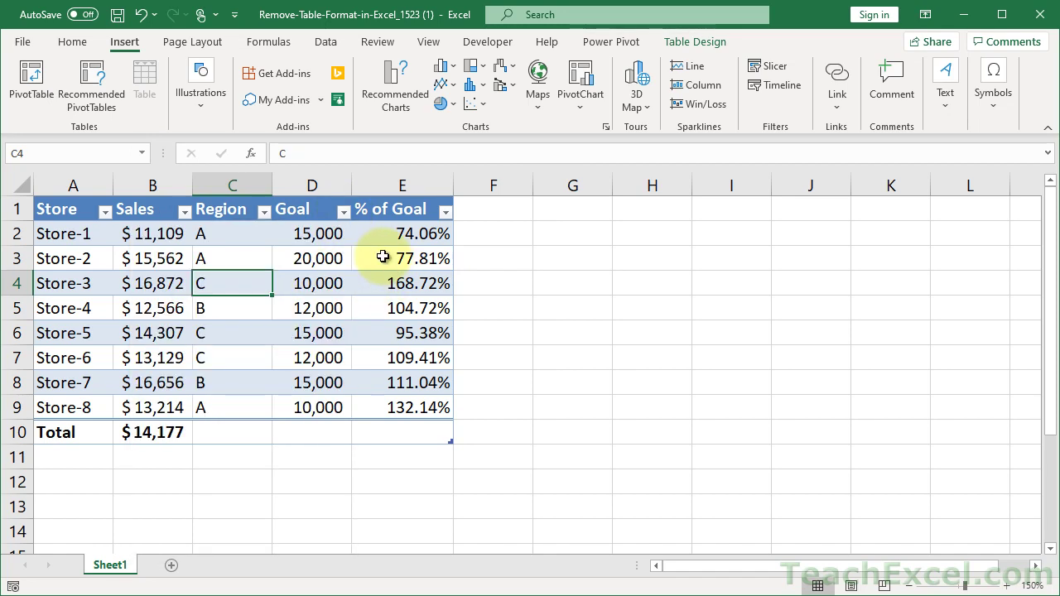
{"action": "double_click", "coordinate": [383, 256]}
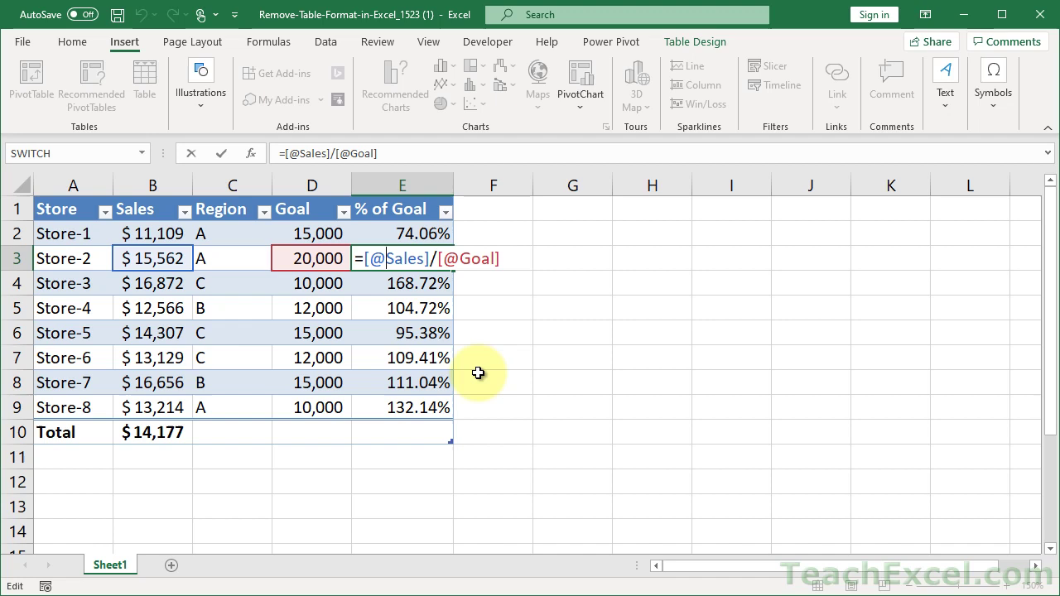
{"action": "key", "text": "Escape"}
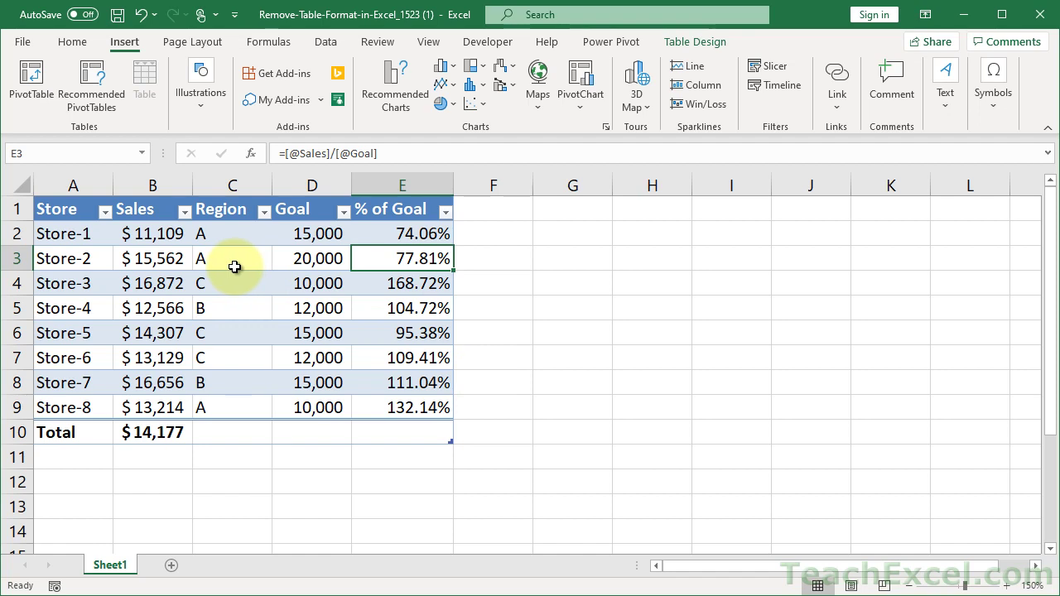
Convert the sales table to a normal range, confirming with Yes.
{"action": "left_click", "coordinate": [708, 44]}
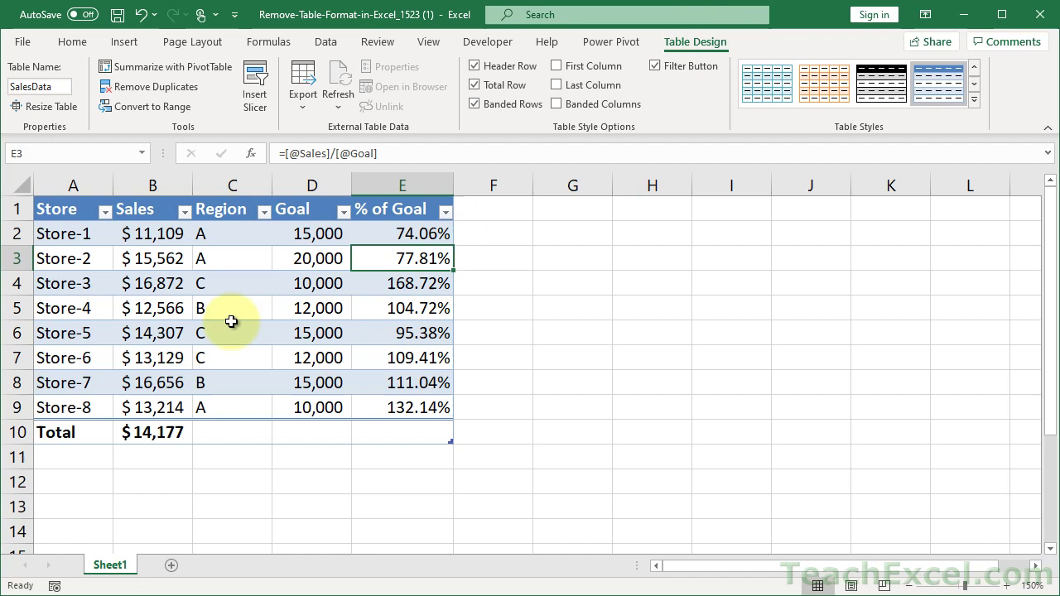
{"action": "left_click", "coordinate": [147, 107]}
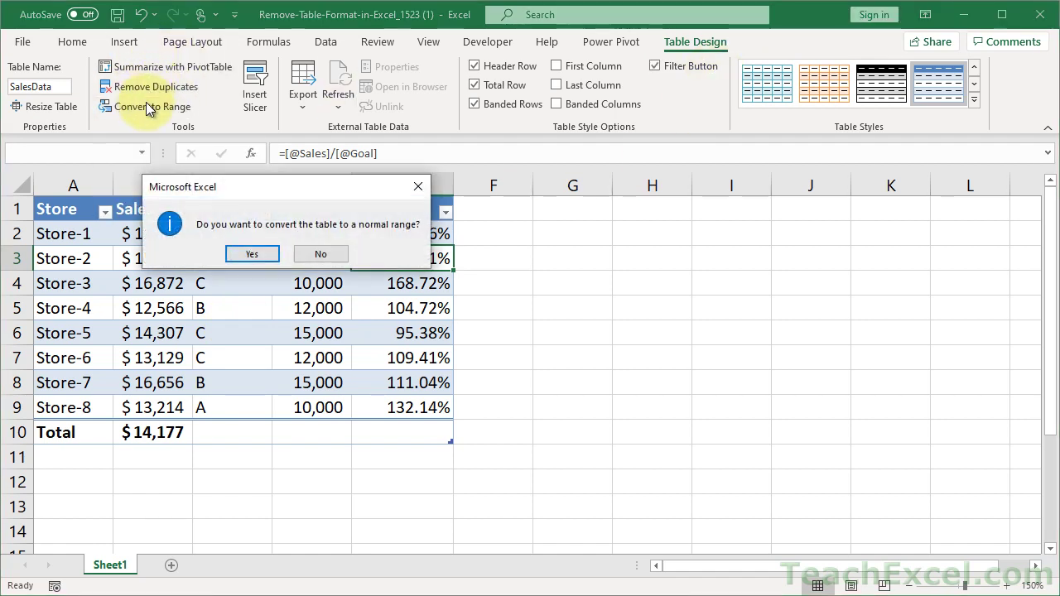
{"action": "left_click", "coordinate": [241, 255]}
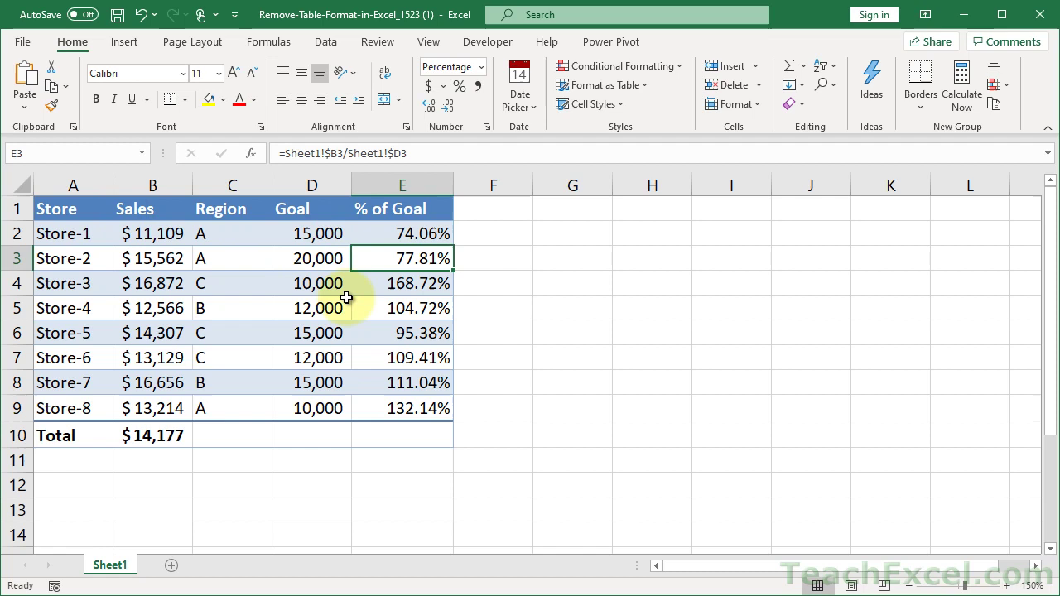
Select A1:E10 and use Clear Formats to remove colours, currency and percent formatting.
{"action": "left_click", "coordinate": [64, 204]}
{"action": "left_click_drag", "start_coordinate": [64, 204], "coordinate": [433, 428]}
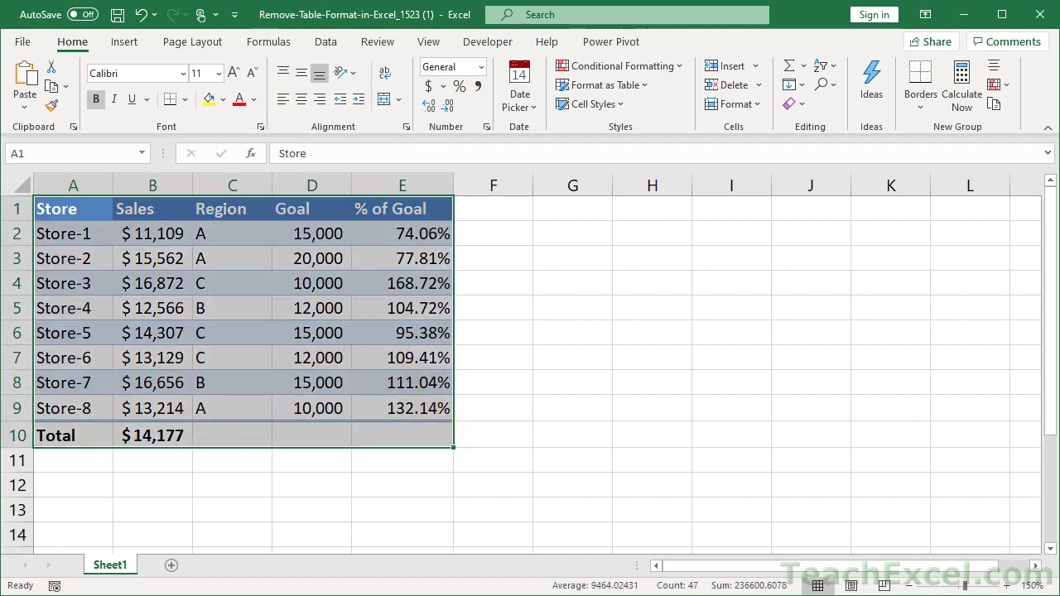
{"action": "left_click", "coordinate": [797, 104]}
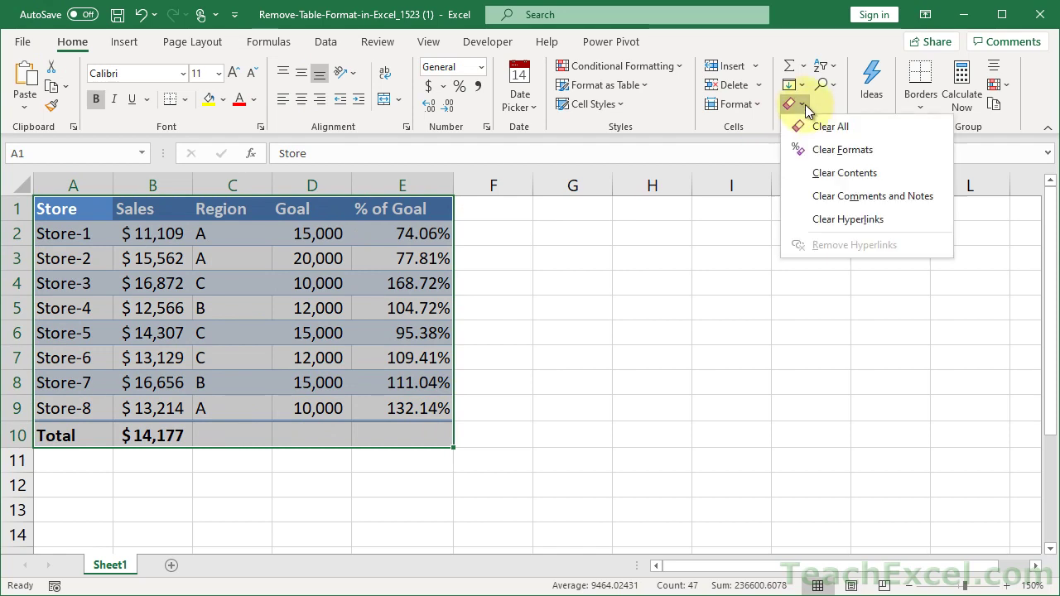
{"action": "left_click", "coordinate": [833, 151]}
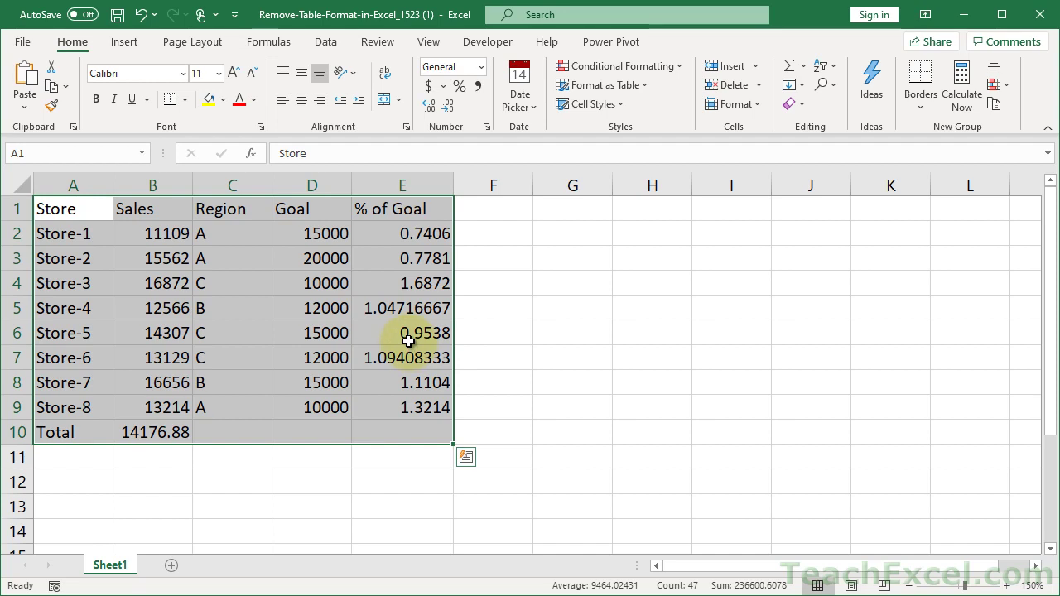
{"action": "left_click", "coordinate": [404, 334]}
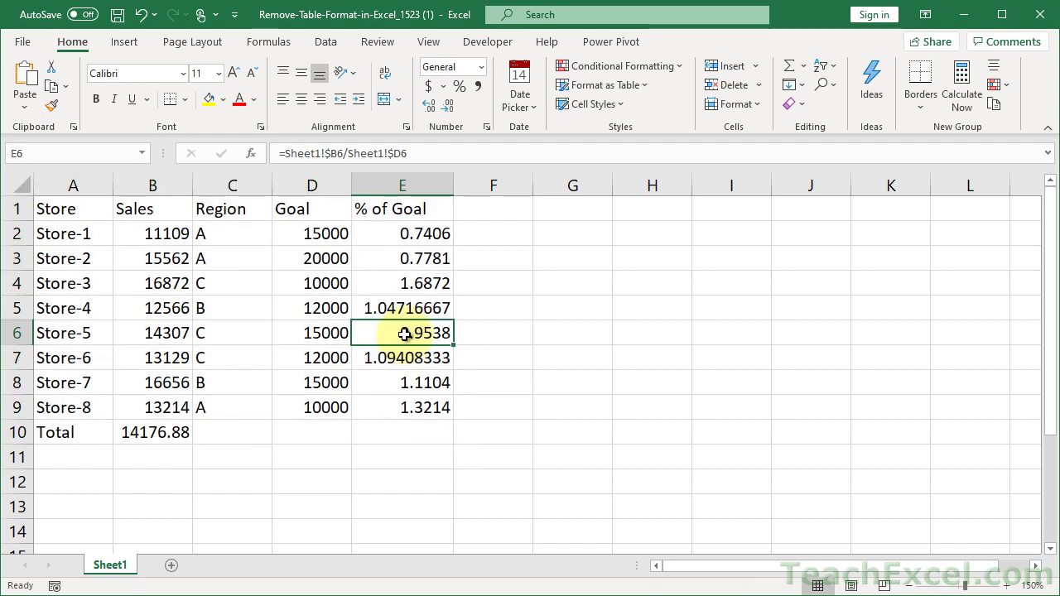
{"action": "double_click", "coordinate": [405, 334]}
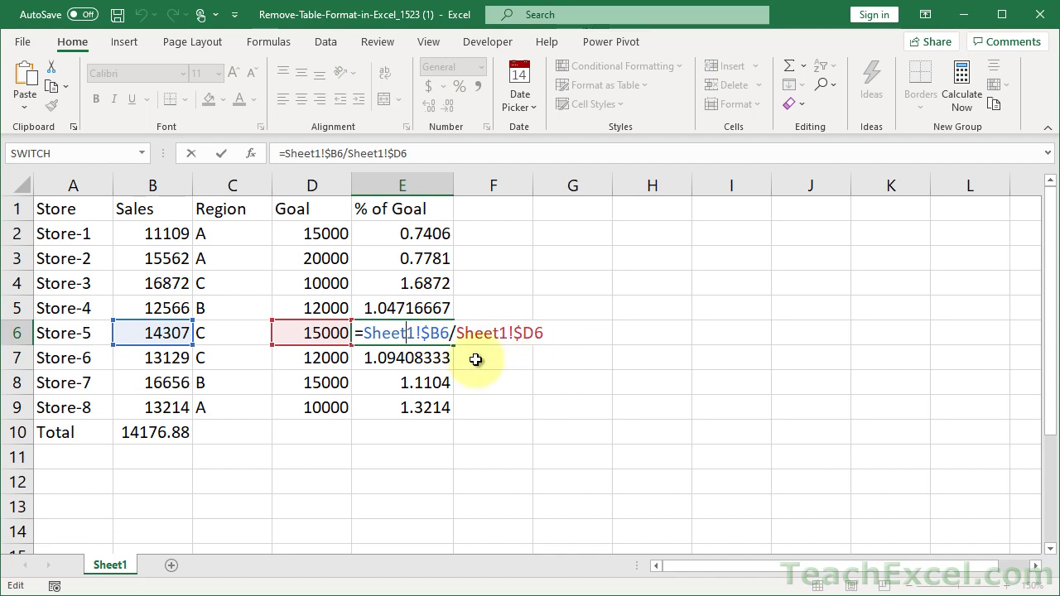
{"action": "key", "text": "Escape"}
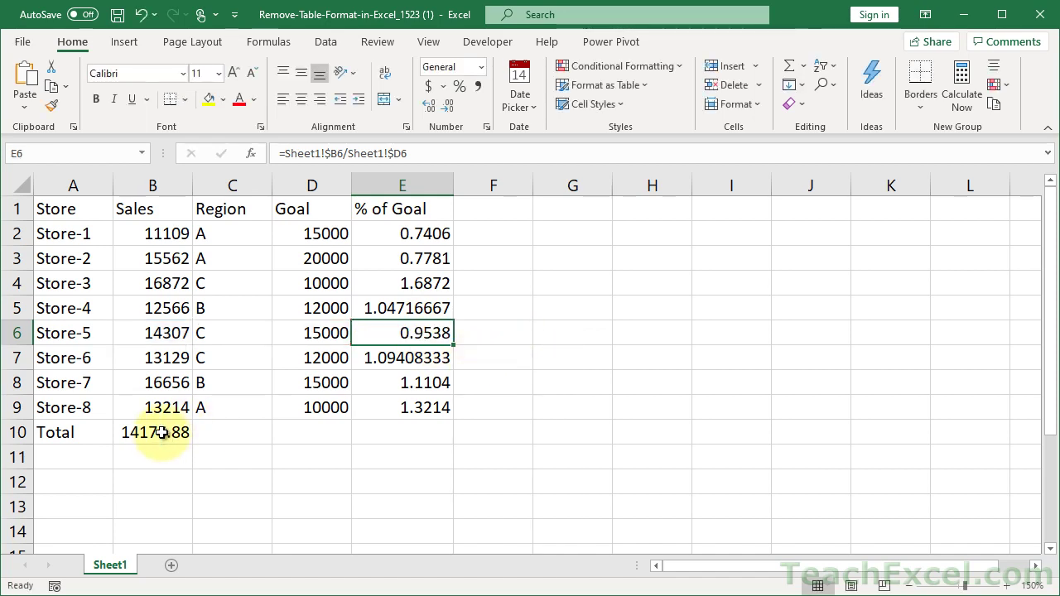
{"action": "double_click", "coordinate": [162, 433]}
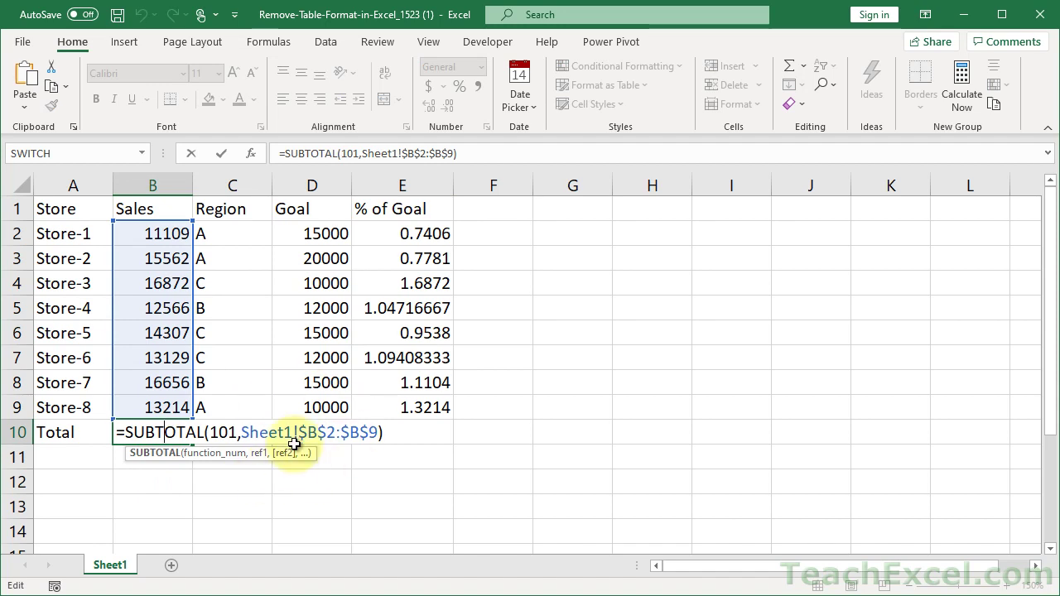
{"action": "key", "text": "Escape"}
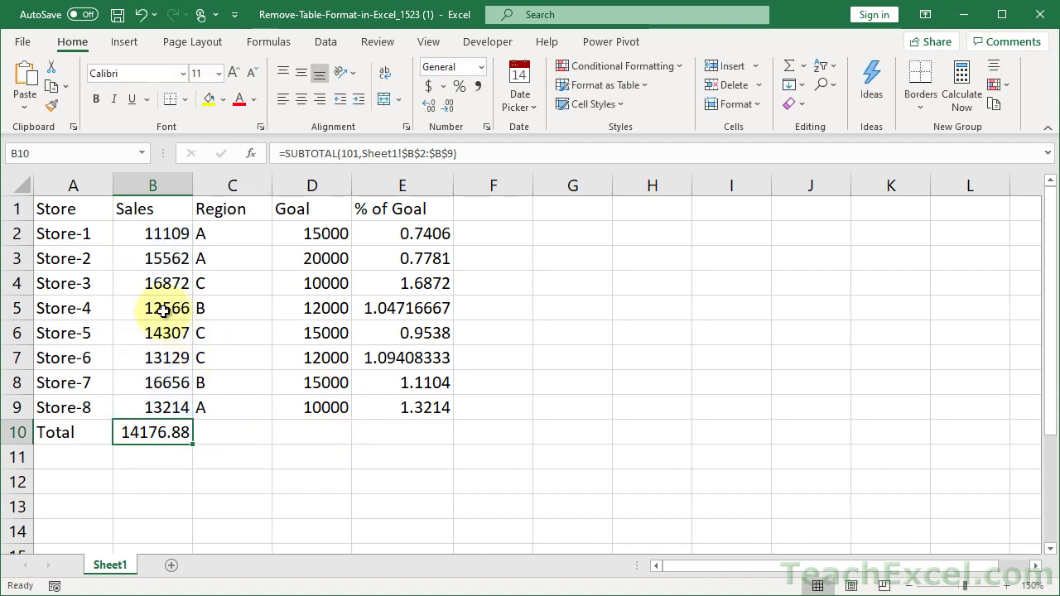
{"action": "left_click", "coordinate": [163, 309]}
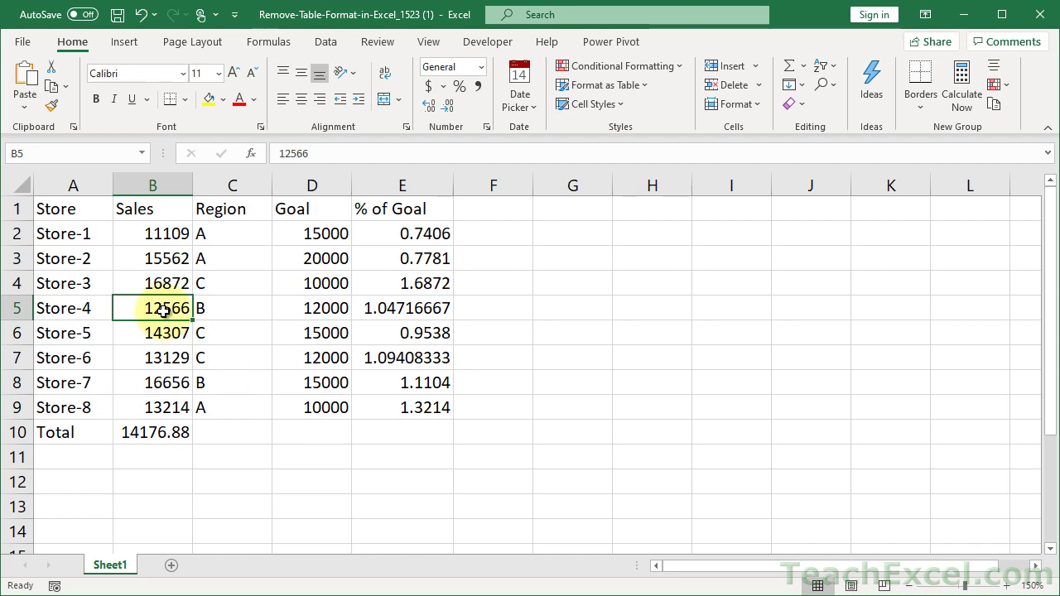
Insert a table over A1:E10 with 'My table has headers' kept checked.
{"action": "left_click", "coordinate": [121, 42]}
{"action": "left_click", "coordinate": [144, 78]}
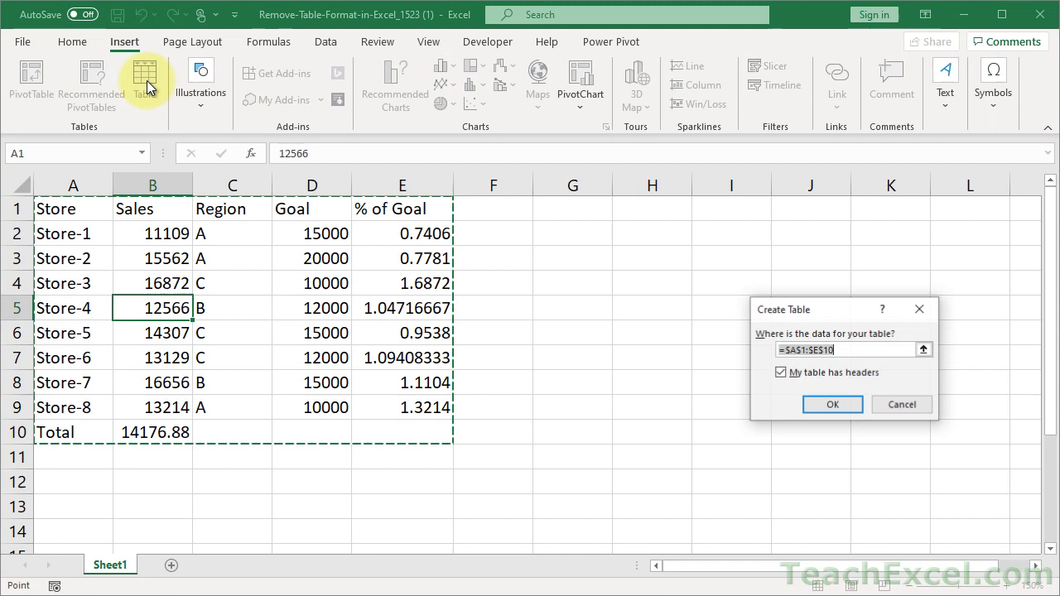
{"action": "left_click", "coordinate": [829, 404]}
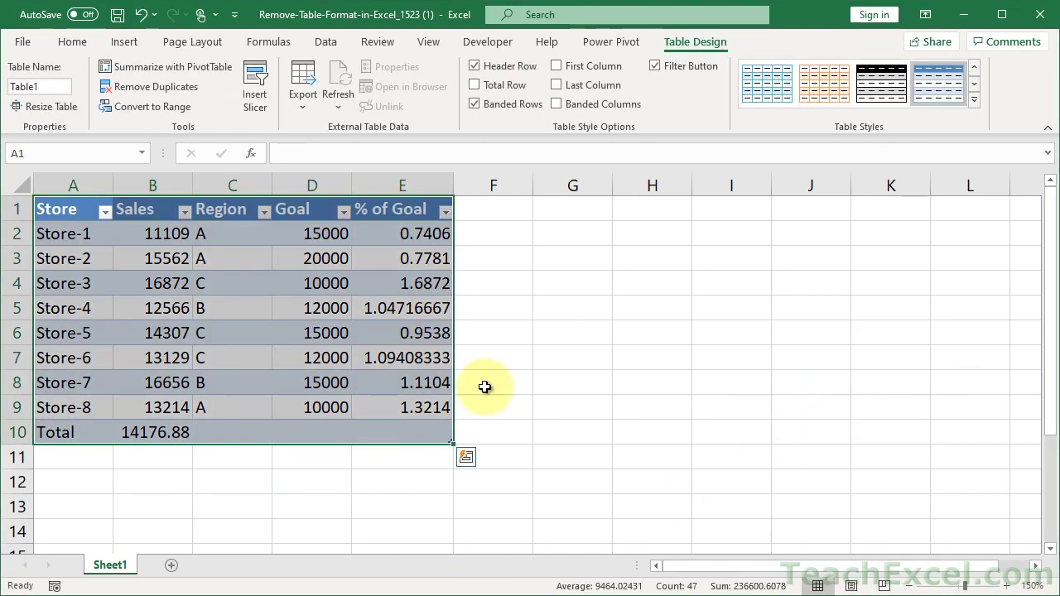
Inspect Store-3's % of Goal formula in E4, still =Sheet1!$B4/Sheet1!$D4, leaving it unchanged.
{"action": "left_click", "coordinate": [277, 325]}
{"action": "left_click", "coordinate": [396, 286]}
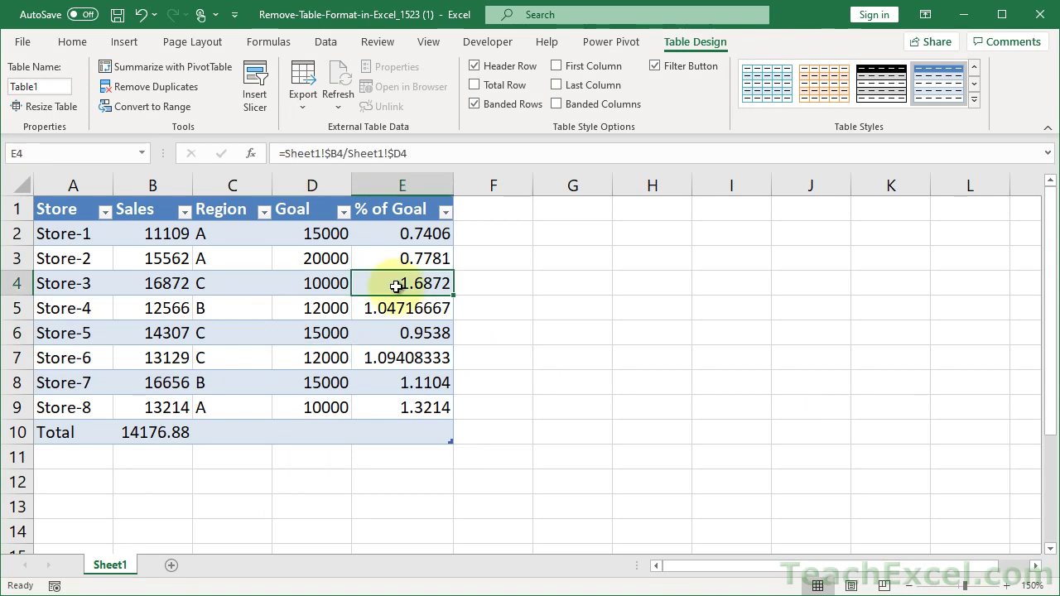
{"action": "double_click", "coordinate": [396, 286]}
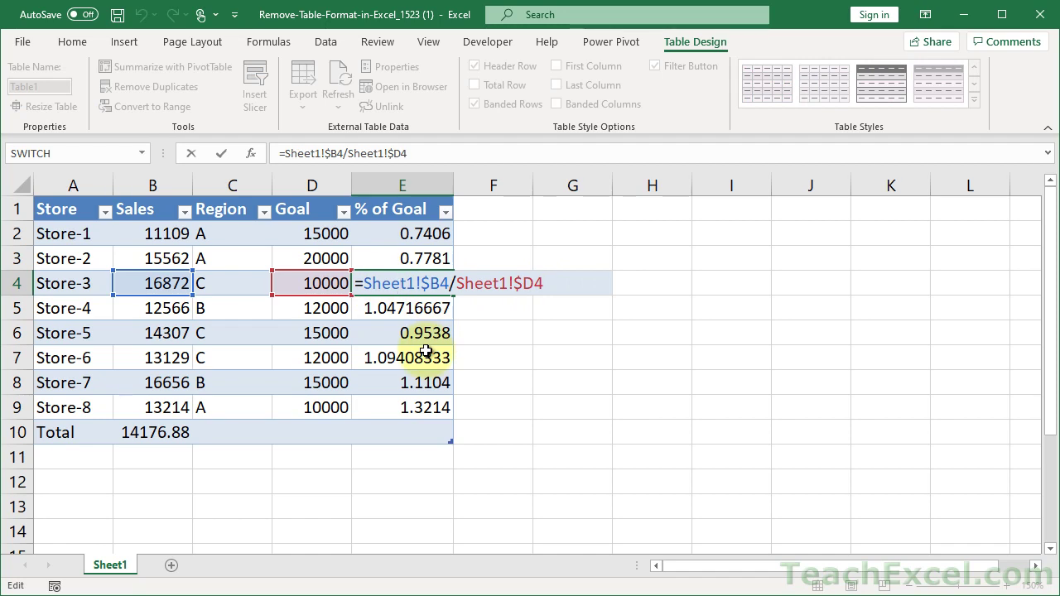
{"action": "key", "text": "Escape"}
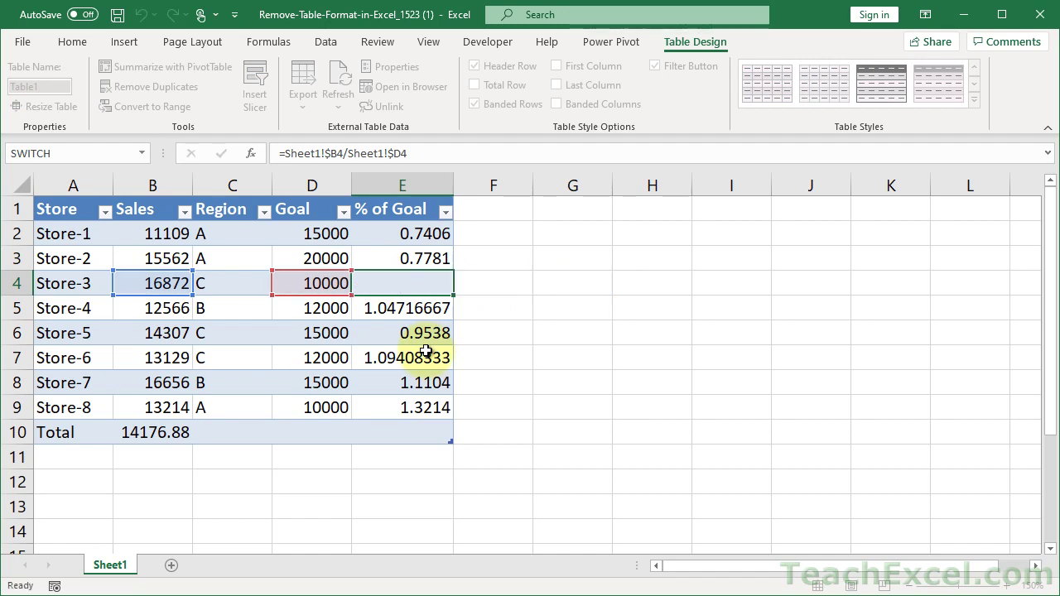
{"action": "double_click", "coordinate": [407, 232]}
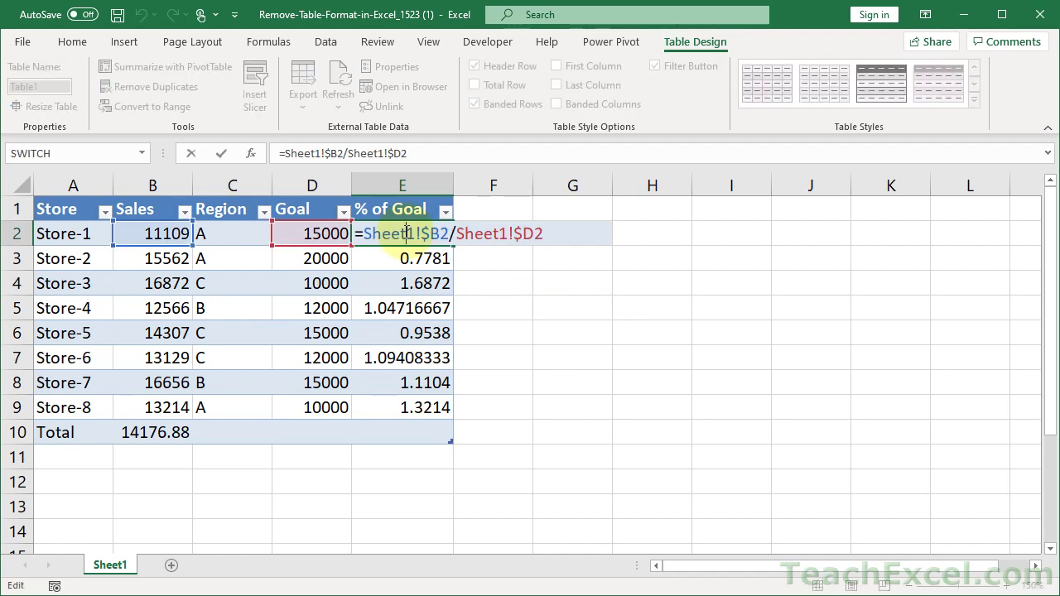
{"action": "key", "text": "Escape"}
{"action": "type", "text": "="}
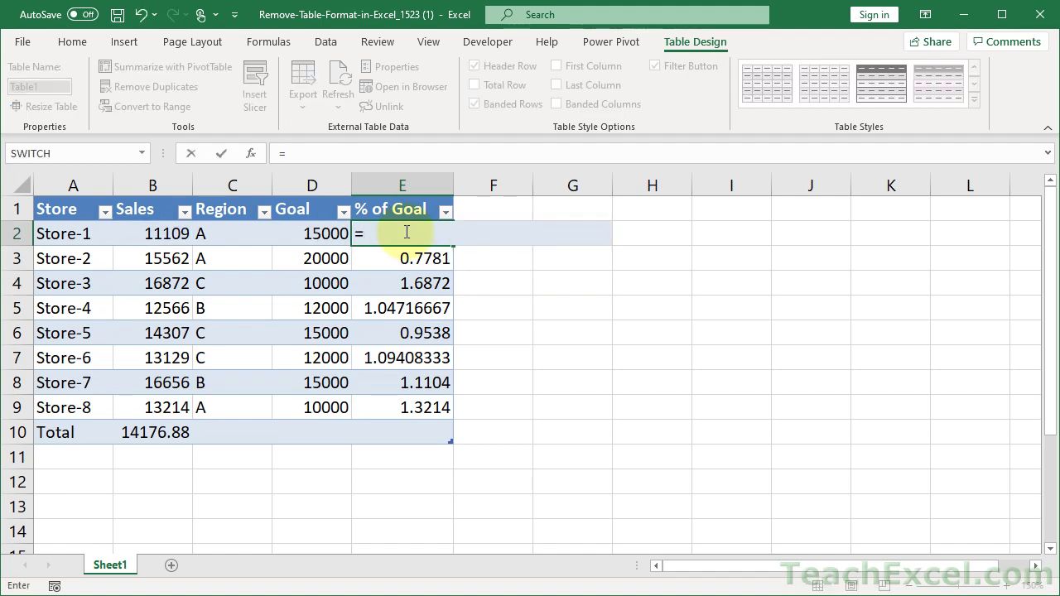
{"action": "key", "text": "Left"}
{"action": "key", "text": "Left"}
{"action": "key", "text": "Left"}
{"action": "type", "text": "/"}
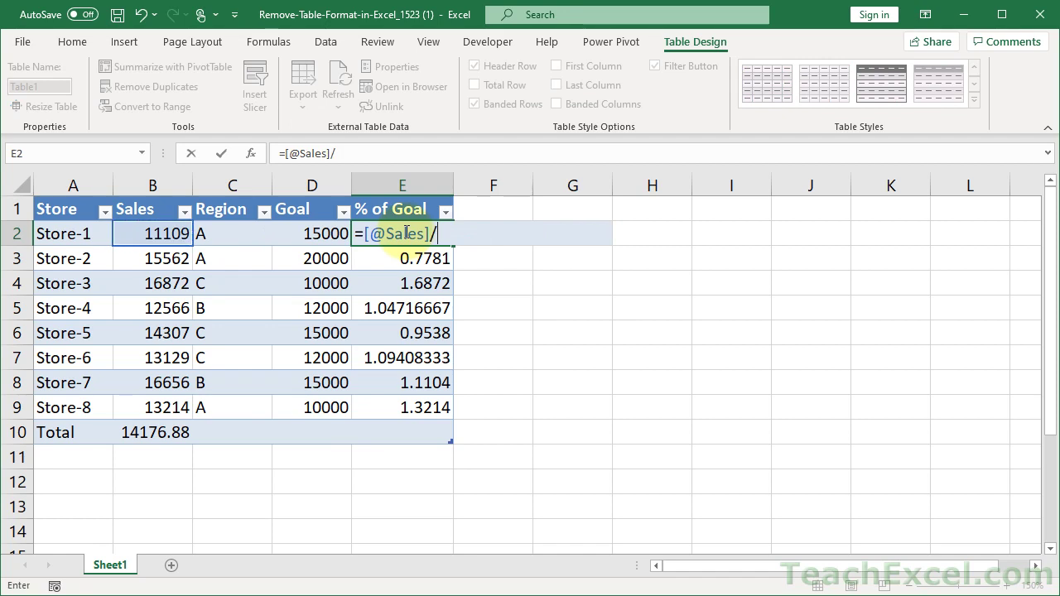
{"action": "key", "text": "Left"}
{"action": "key", "text": "Return"}
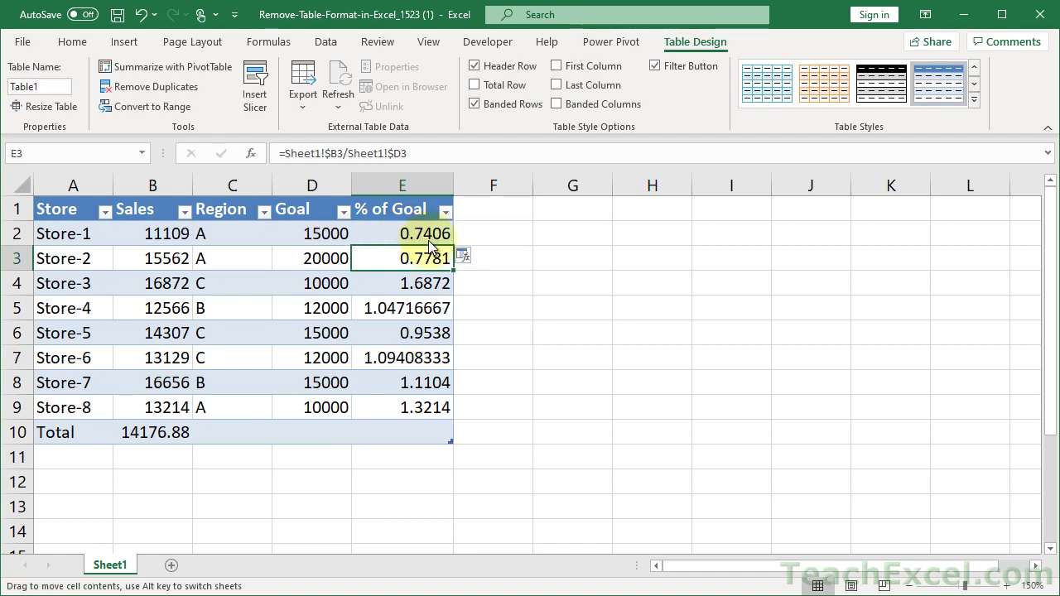
{"action": "left_click", "coordinate": [432, 236]}
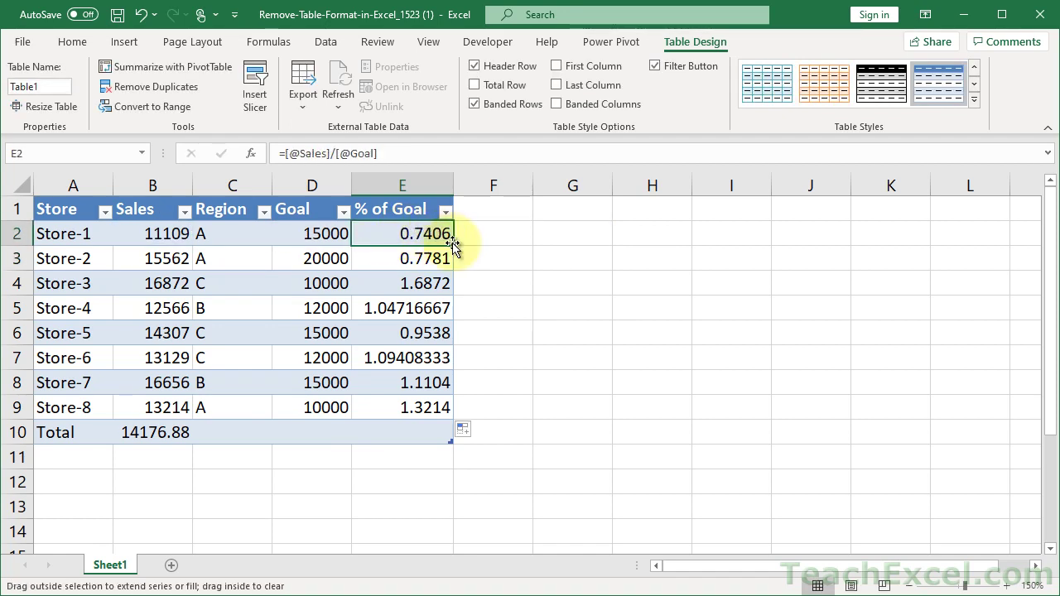
{"action": "double_click", "coordinate": [452, 245]}
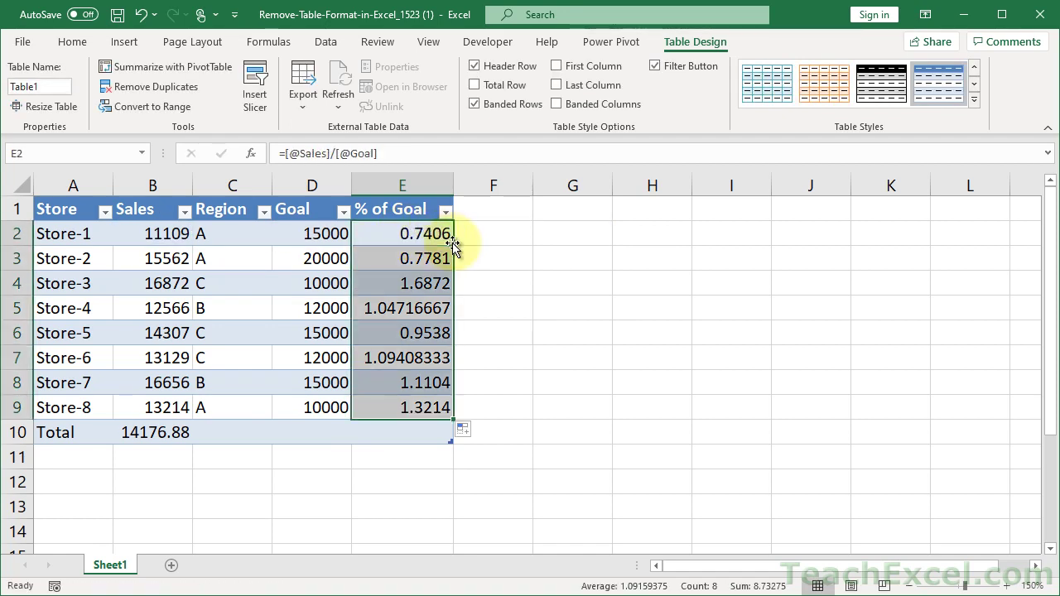
{"action": "left_click", "coordinate": [423, 285]}
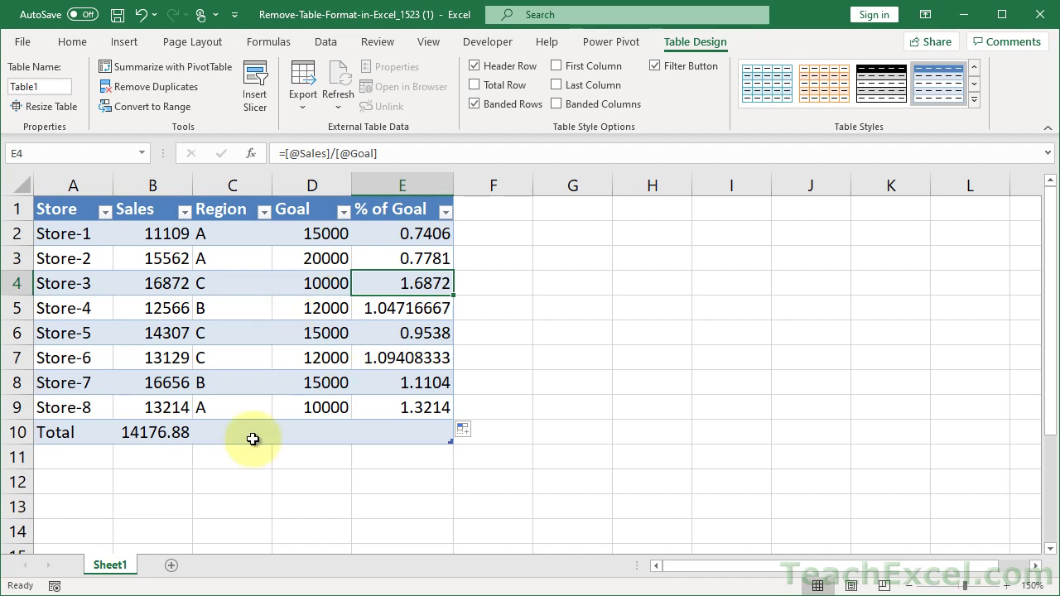
{"action": "double_click", "coordinate": [388, 290]}
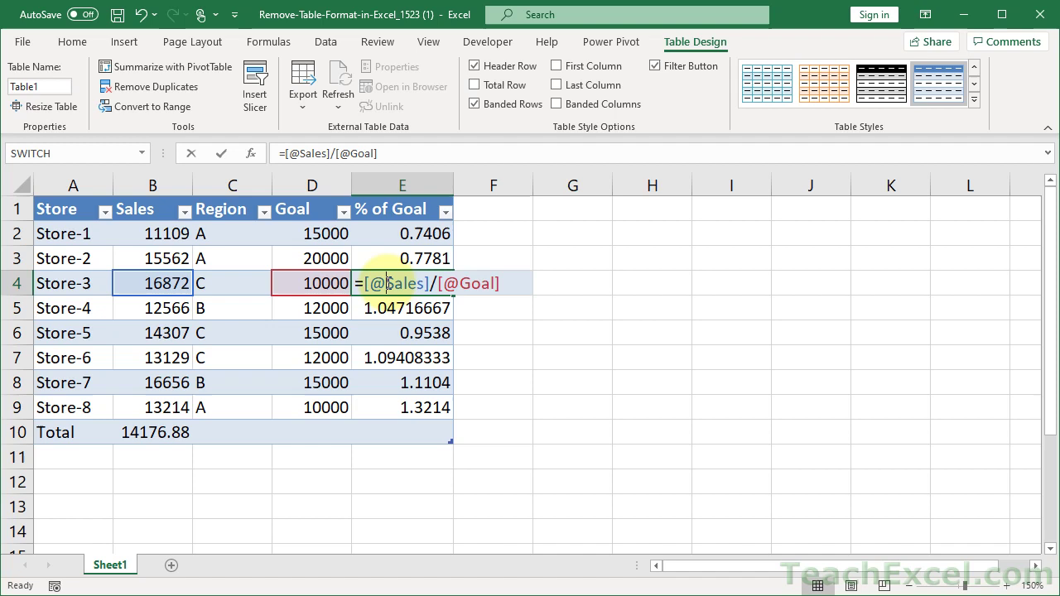
{"action": "key", "text": "Escape"}
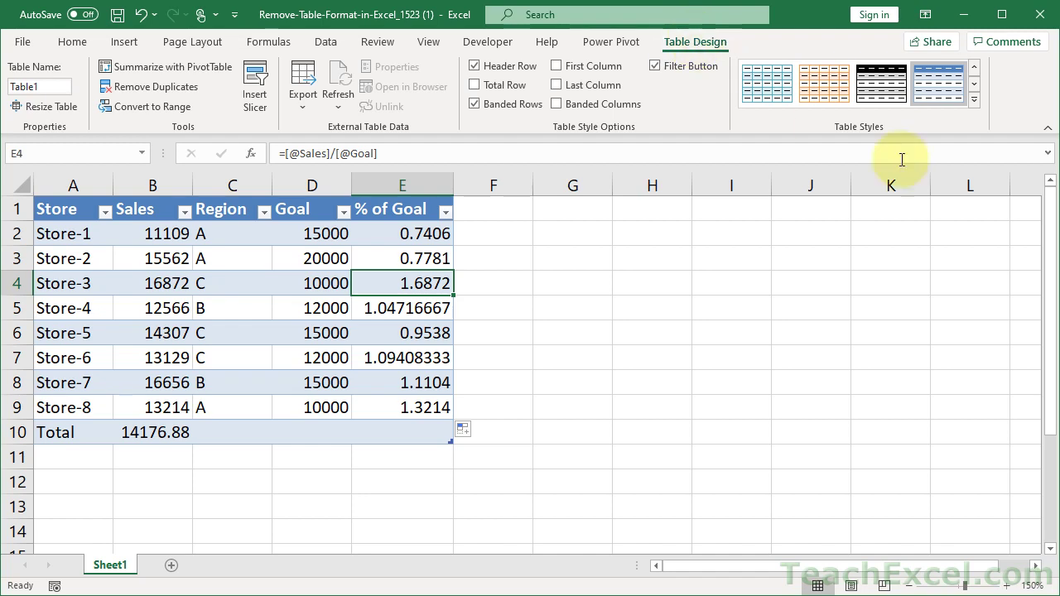
Apply the Light 'None' table style to Table1, then confirm E5 still uses structured references.
{"action": "left_click", "coordinate": [976, 100]}
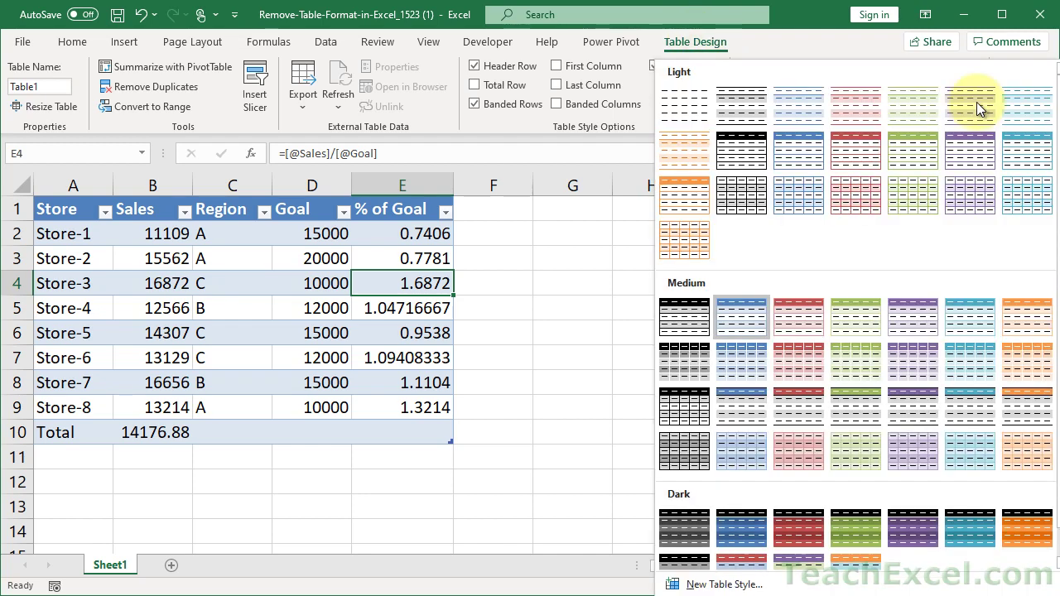
{"action": "left_click", "coordinate": [687, 109]}
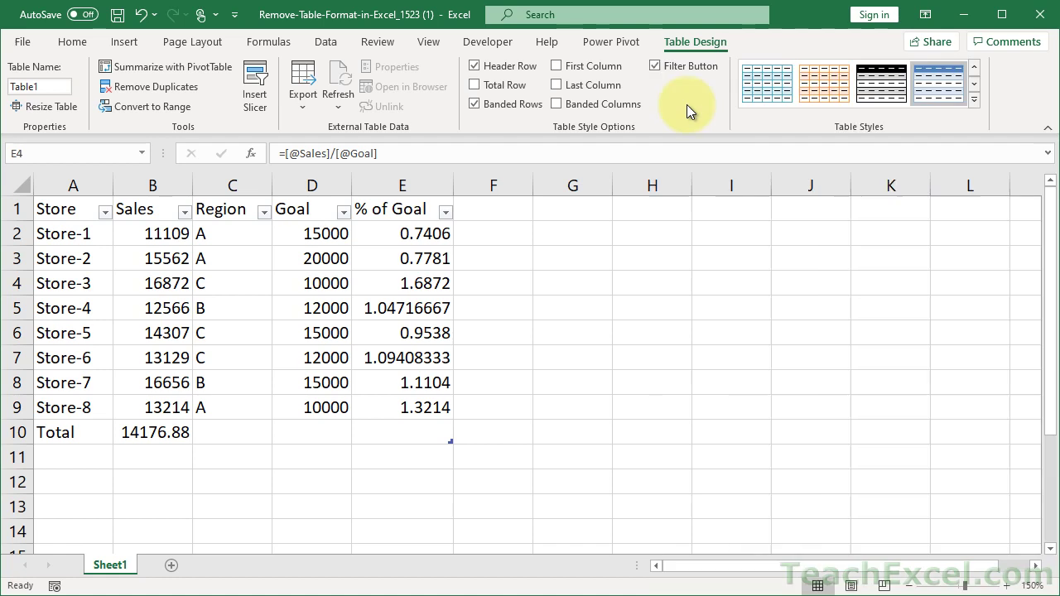
{"action": "left_click", "coordinate": [492, 278]}
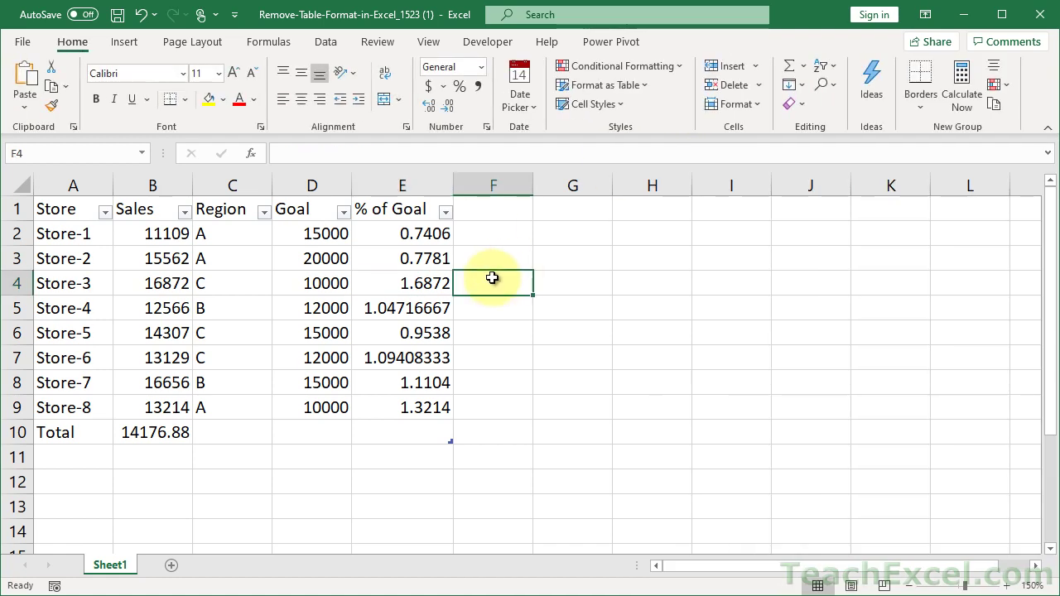
{"action": "double_click", "coordinate": [424, 311]}
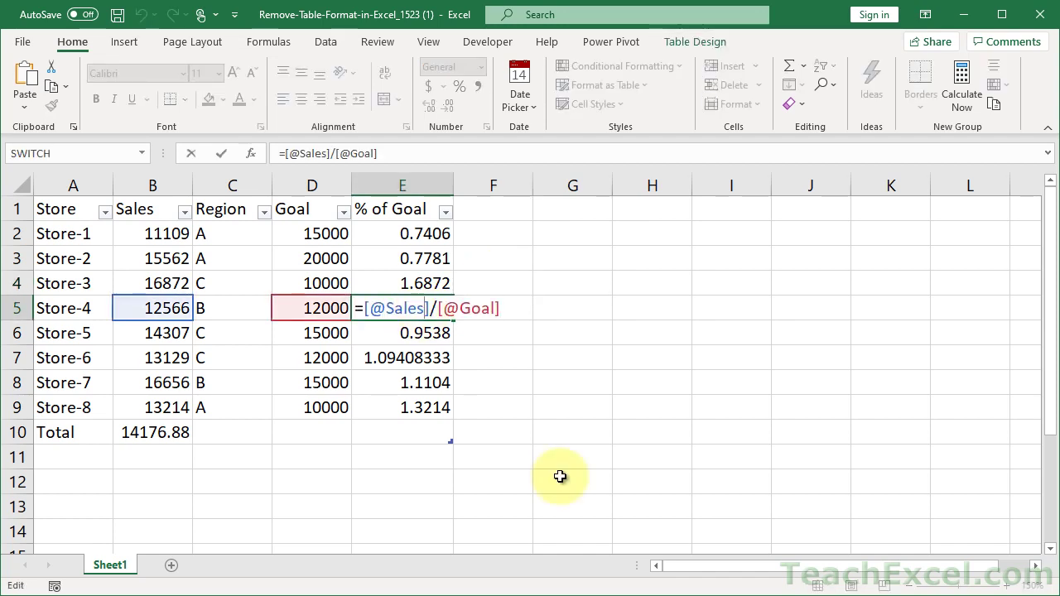
{"action": "key", "text": "ctrl+Return"}
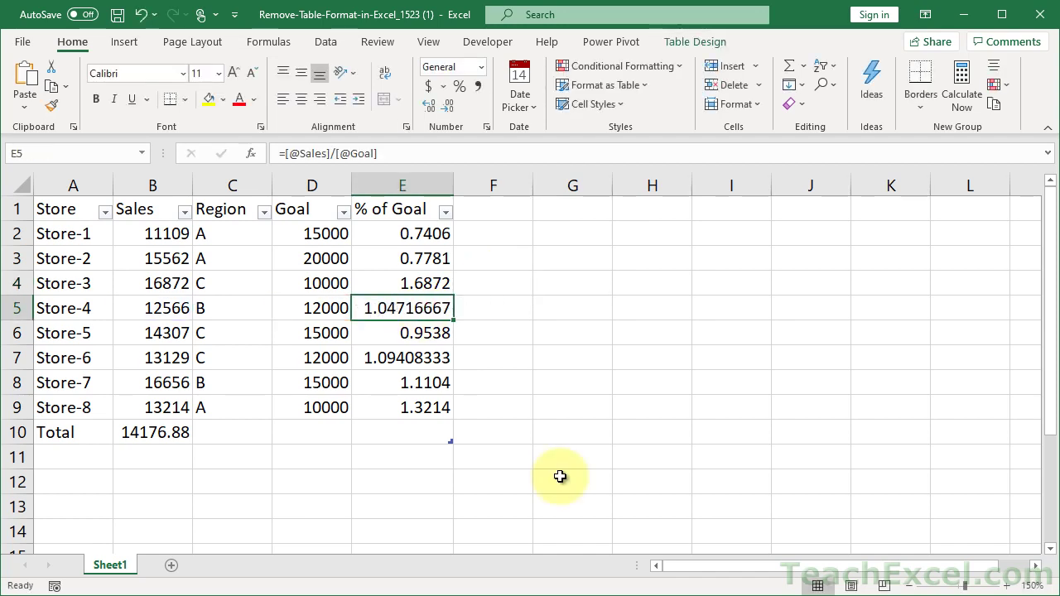